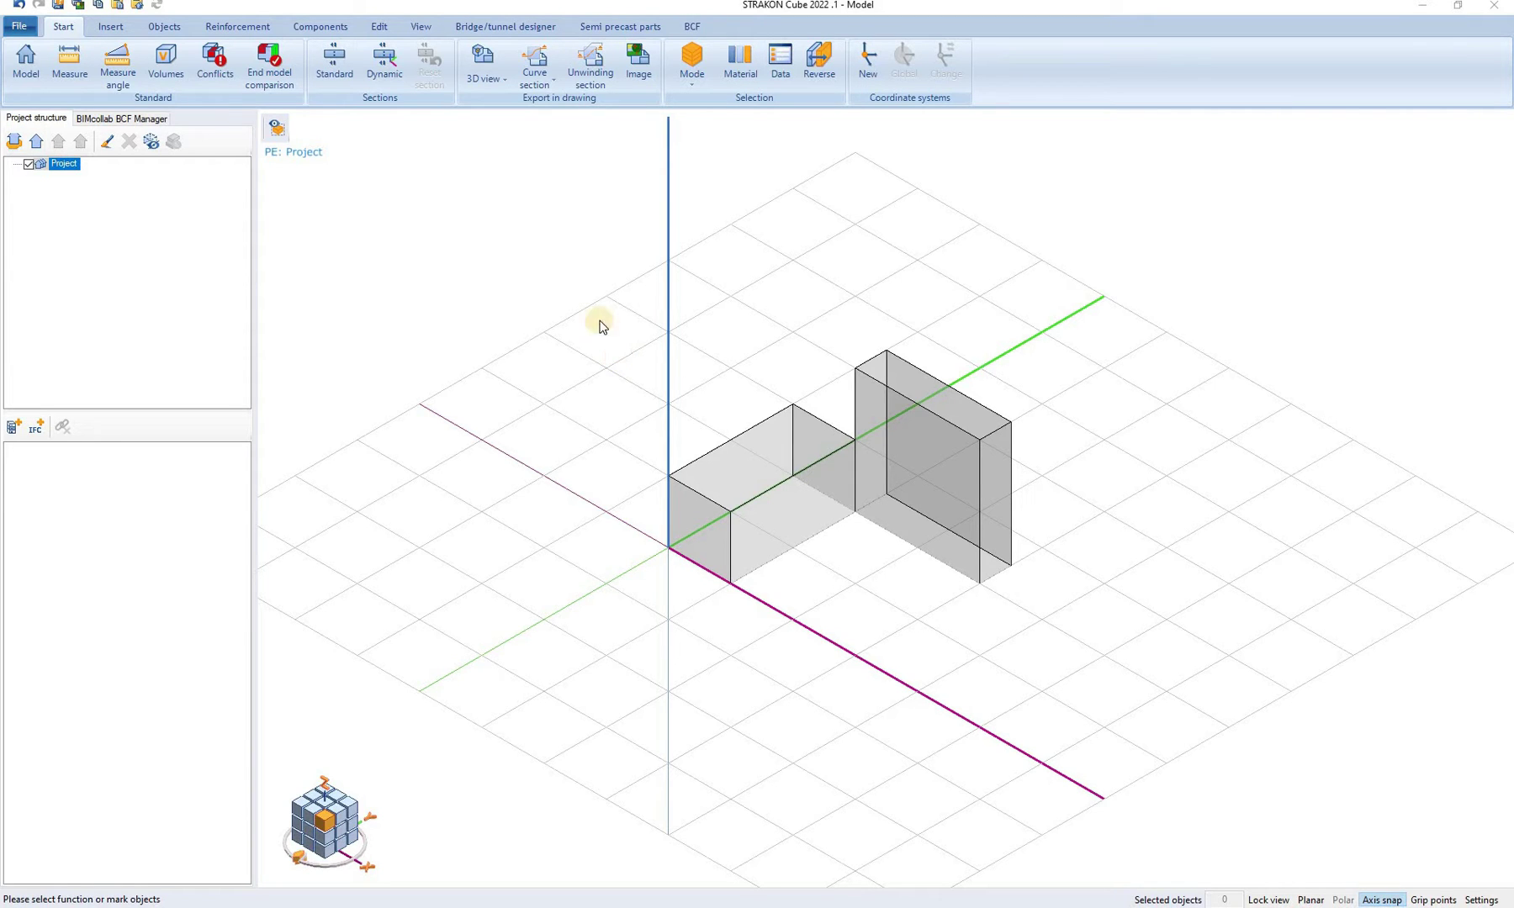
# Glance at the File commands list, close it, and show the Insert tools for parts, catalogs and profiles.
pyautogui.click(21, 27)
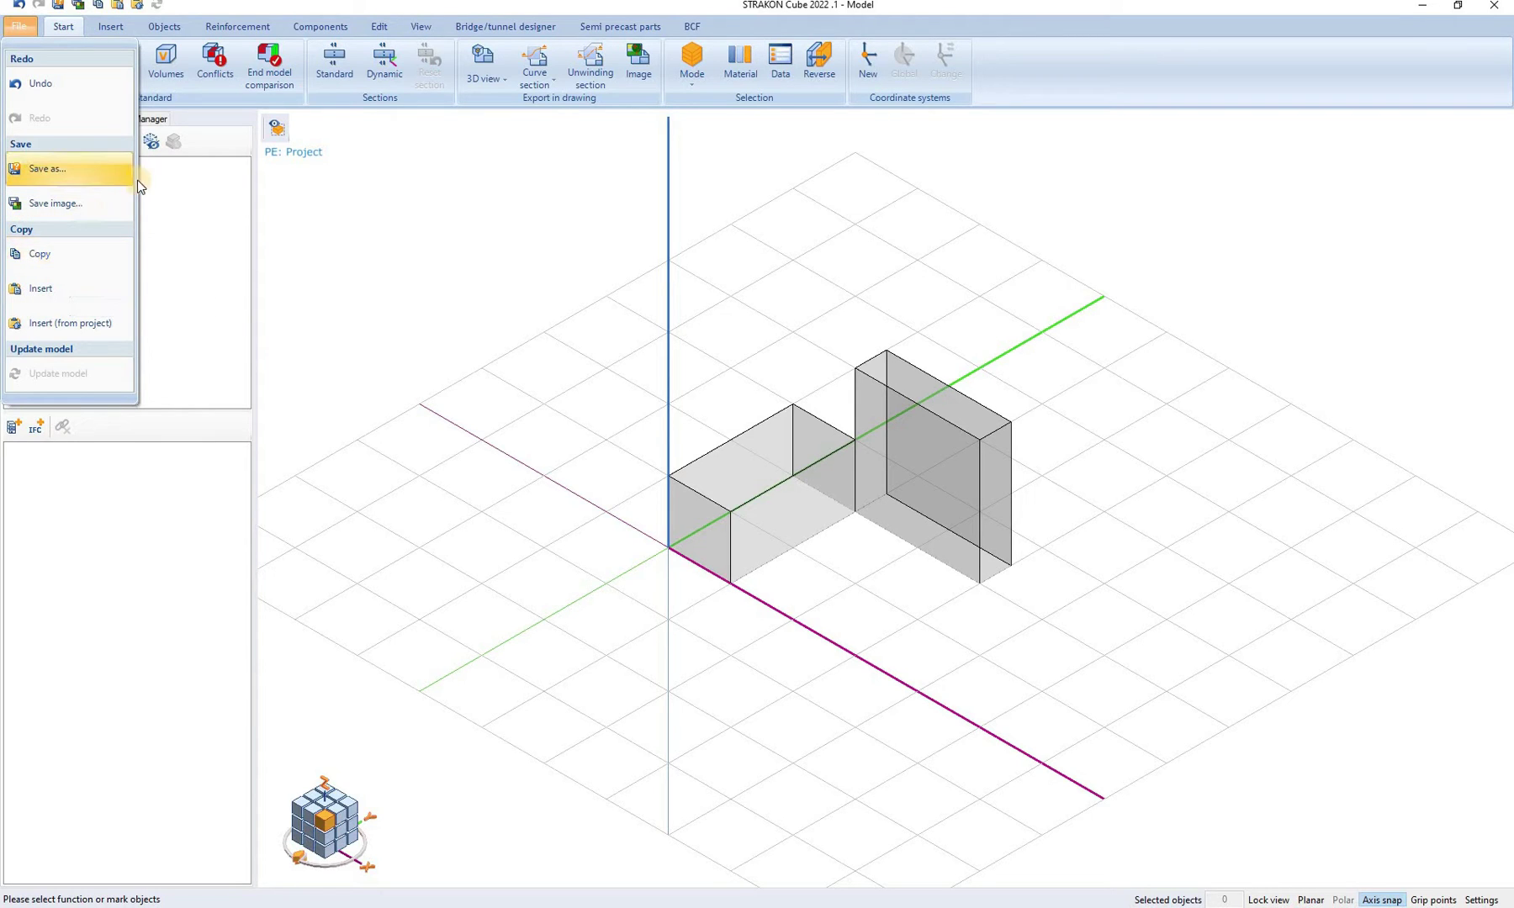
pyautogui.click(229, 119)
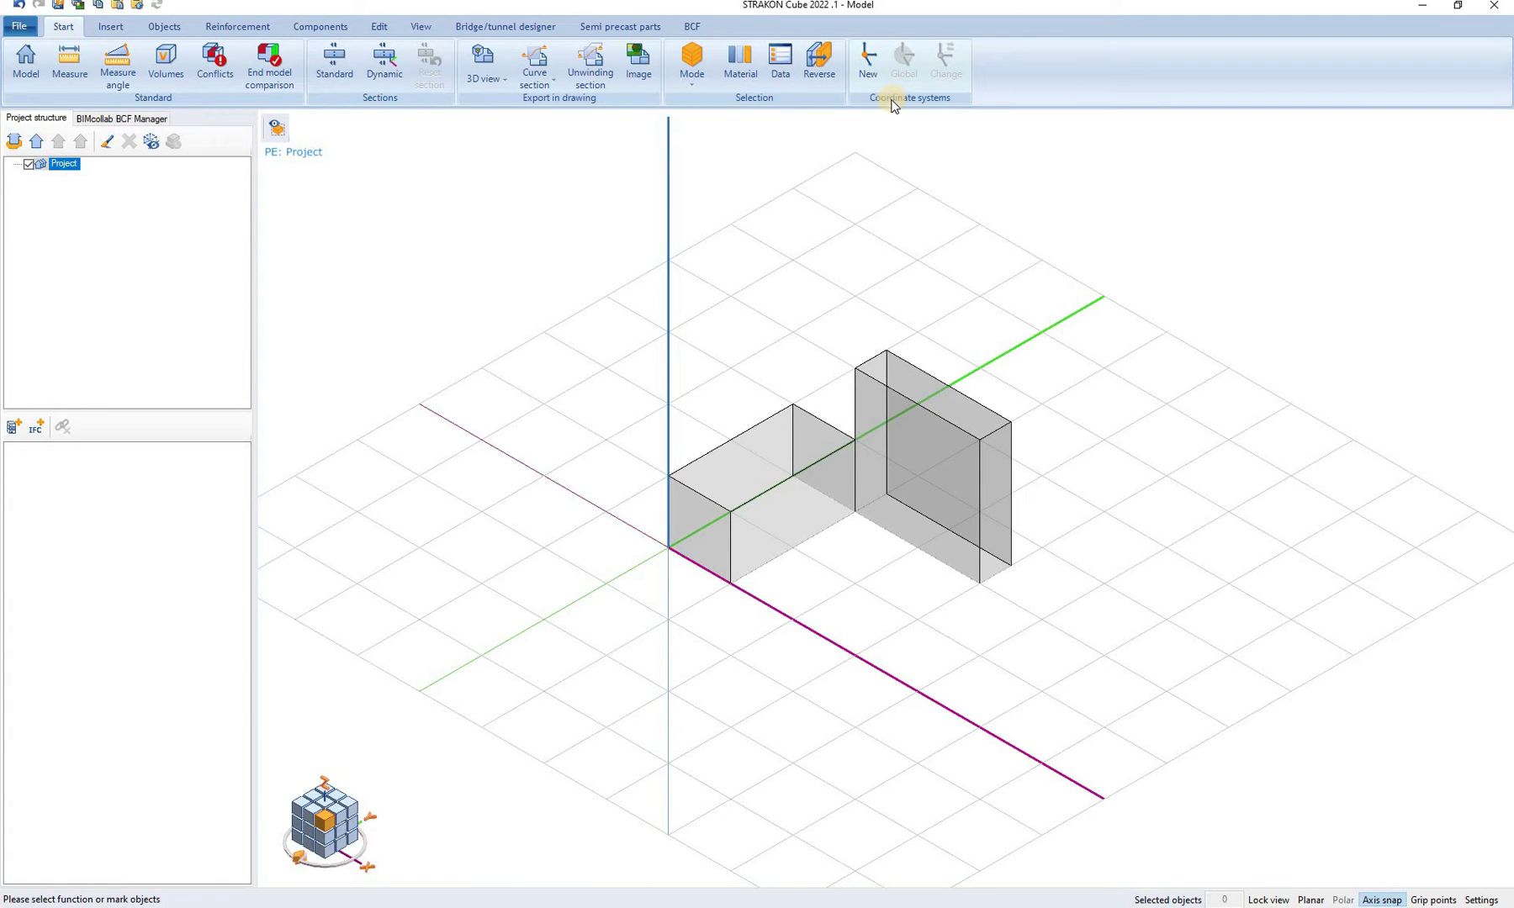
pyautogui.click(103, 29)
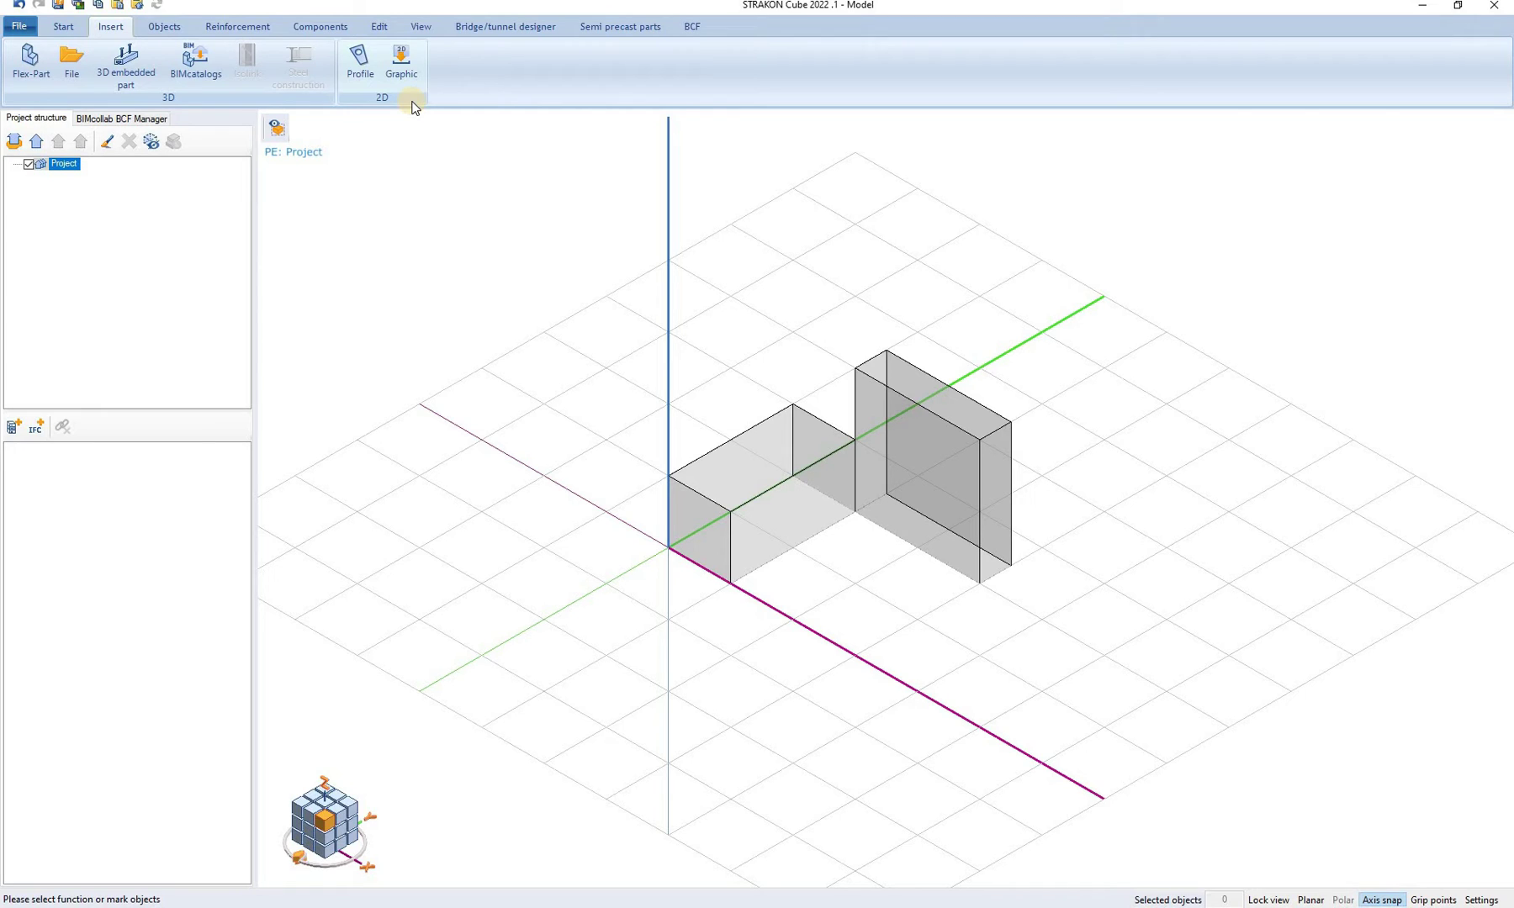
# Browse the Objects tab and its Cuboid tool, then the Reinforcement and Components tools.
pyautogui.click(166, 26)
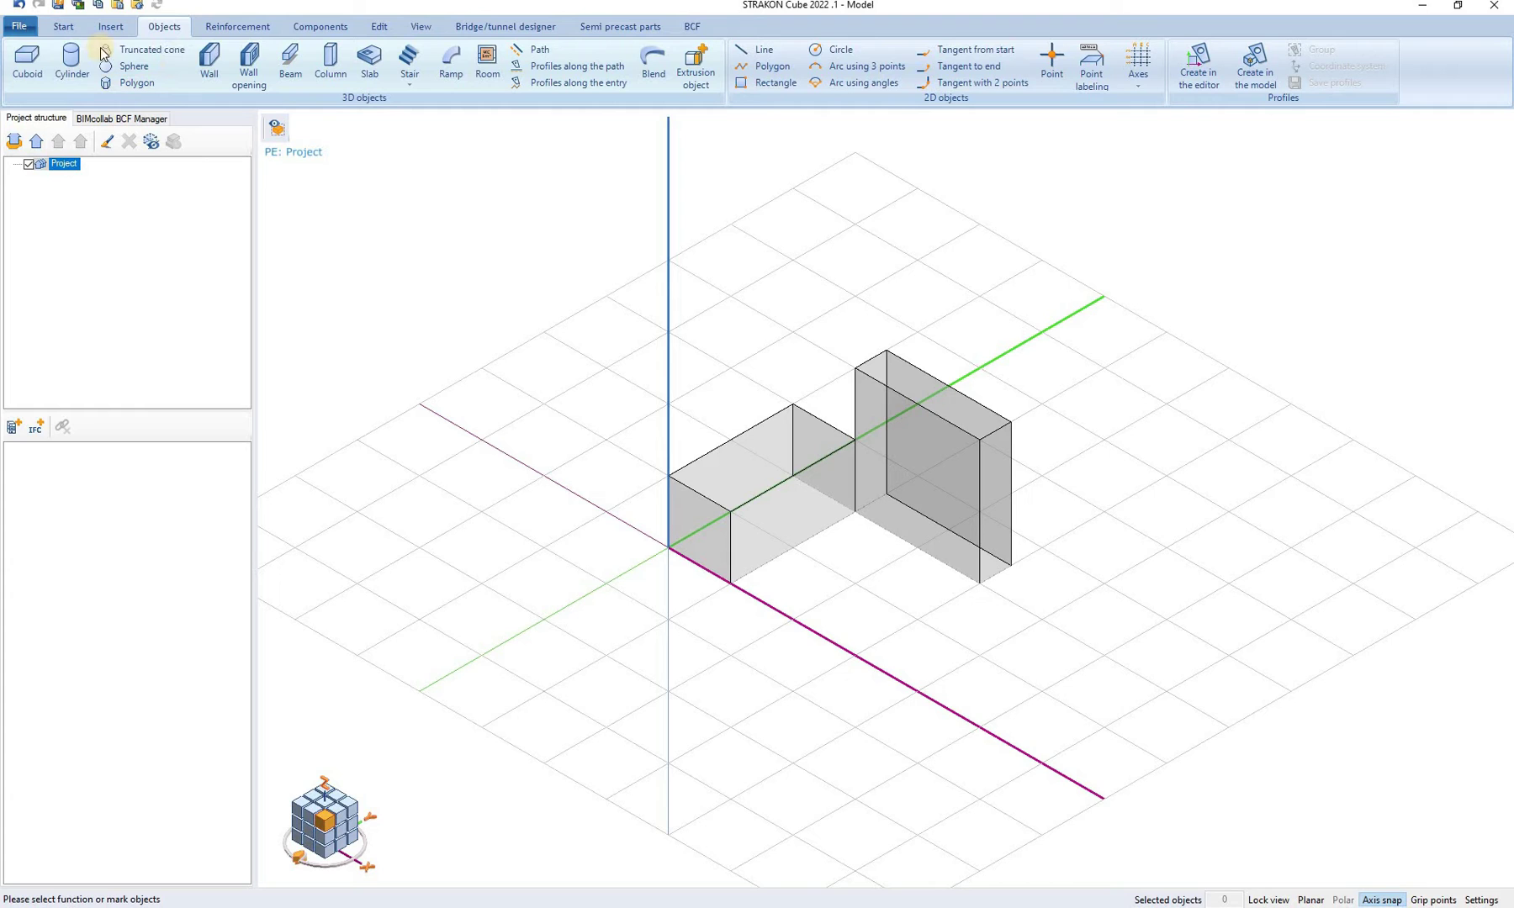
pyautogui.click(32, 73)
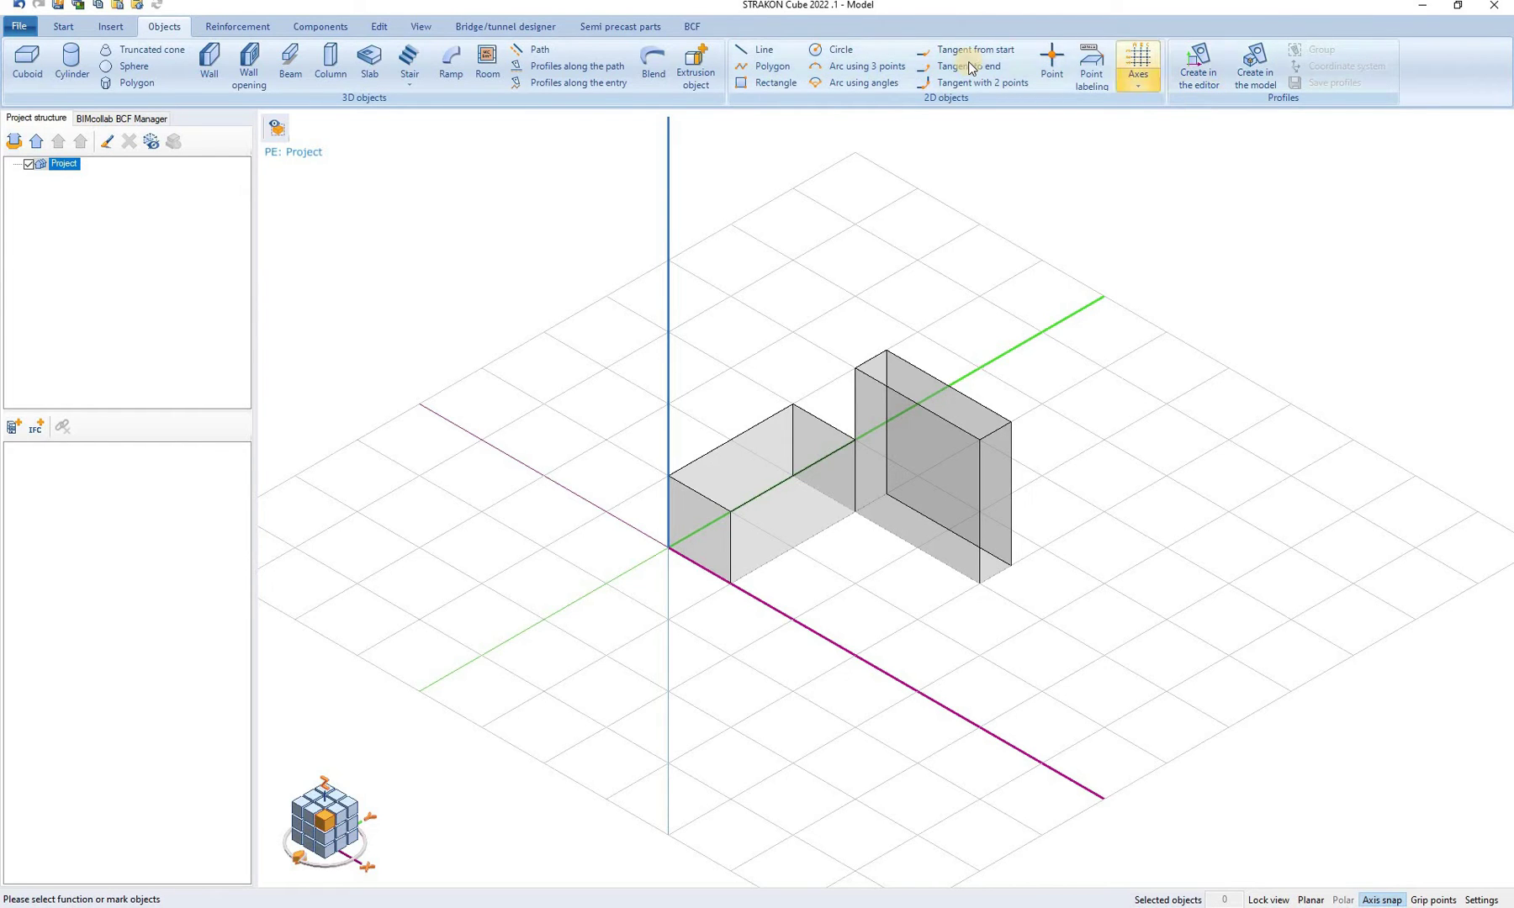
pyautogui.click(211, 35)
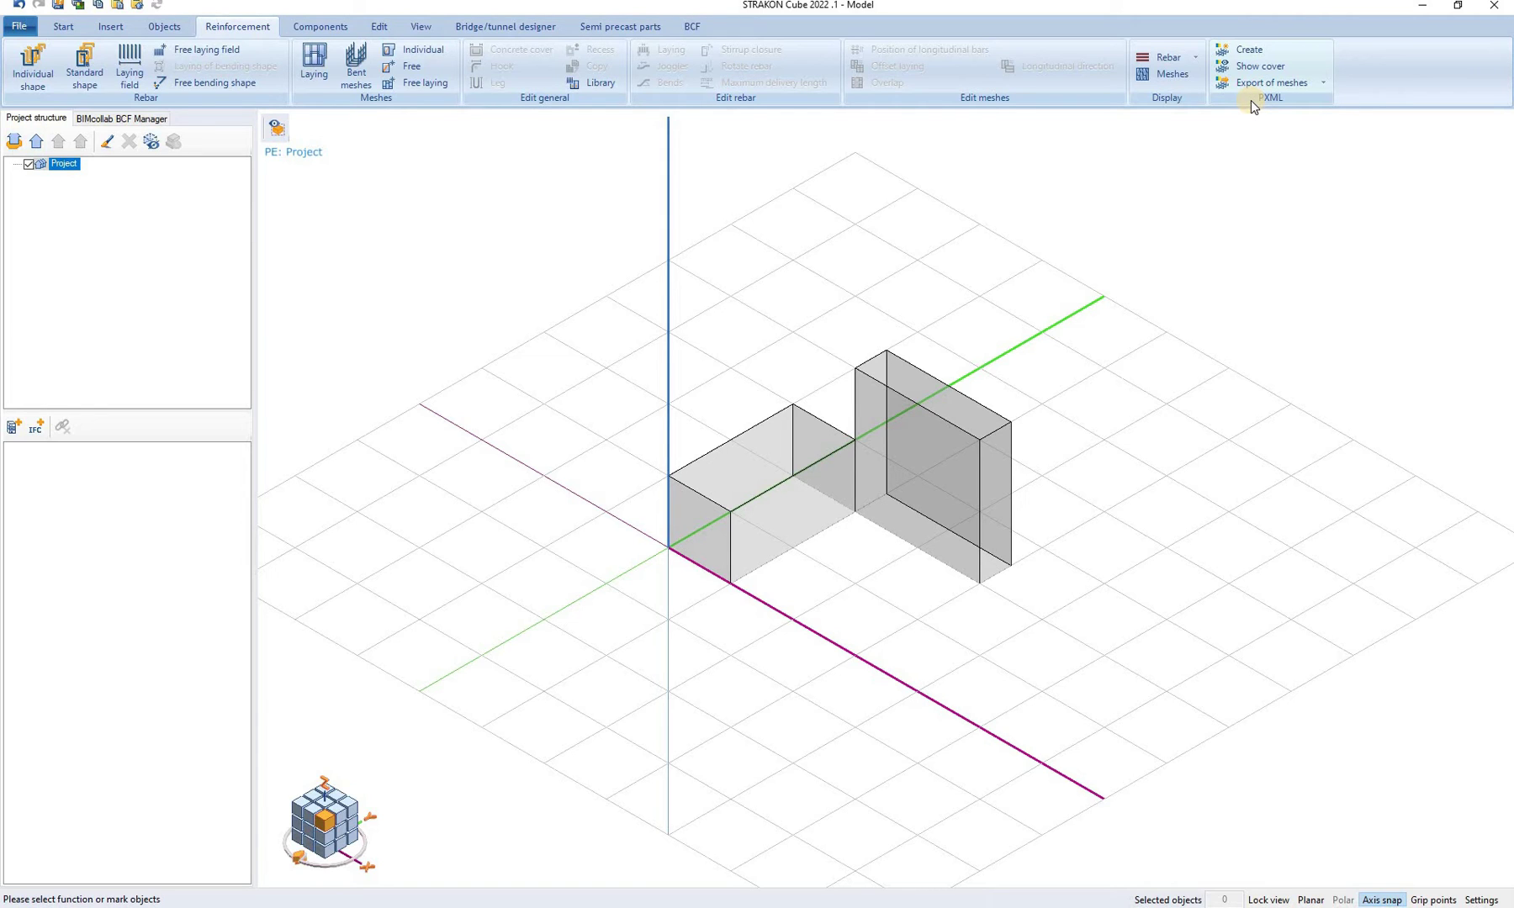
pyautogui.click(336, 32)
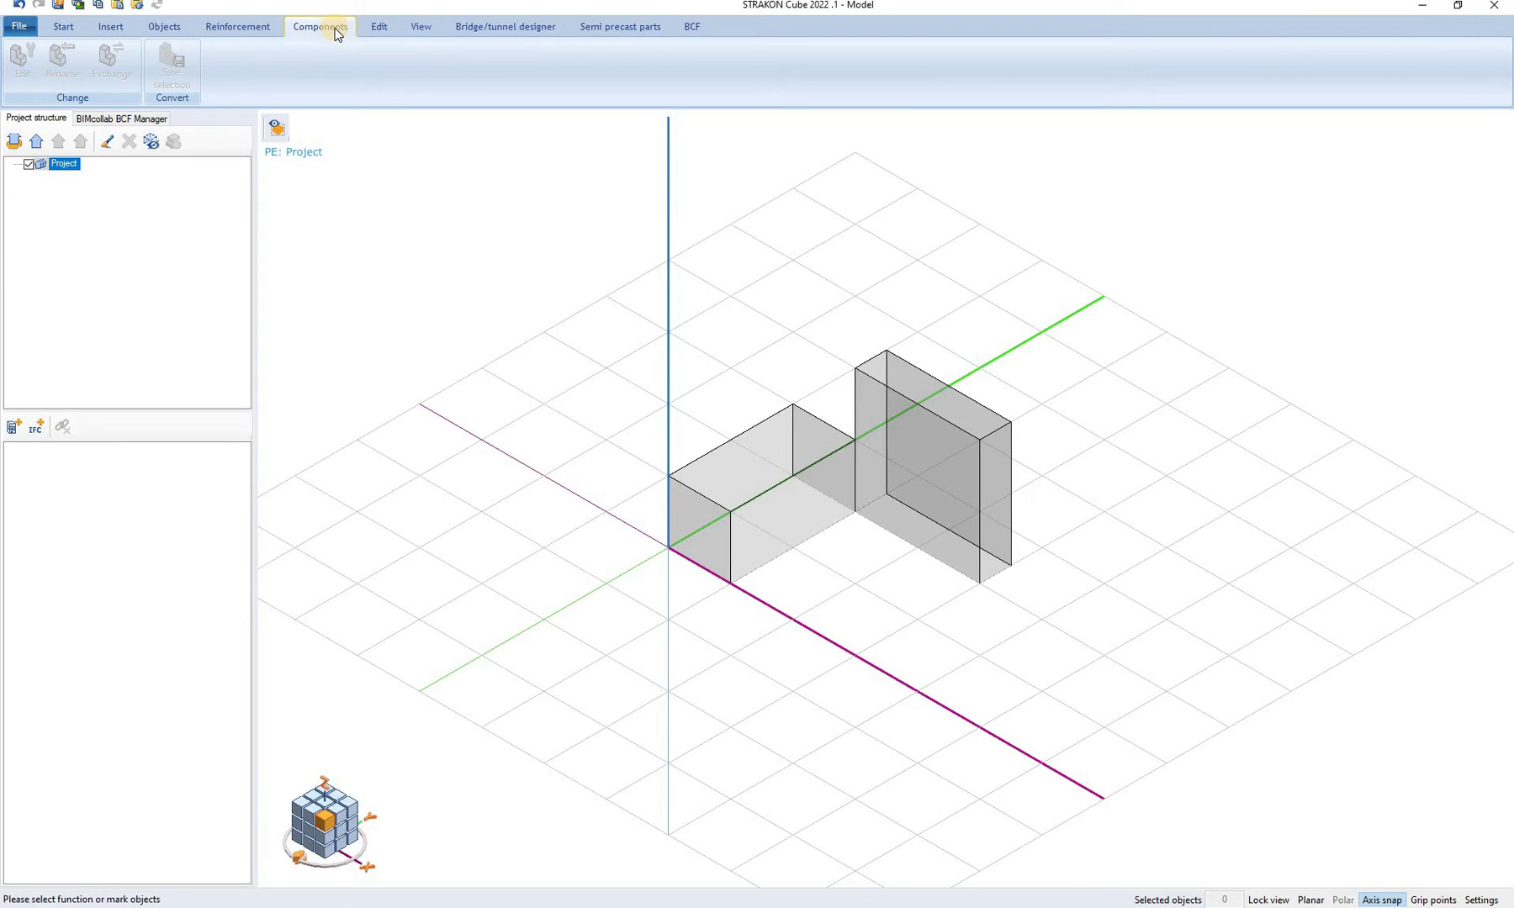
# Select the left cuboid and show the Edit tools for transforming, modelling and boolean operations.
pyautogui.click(742, 434)
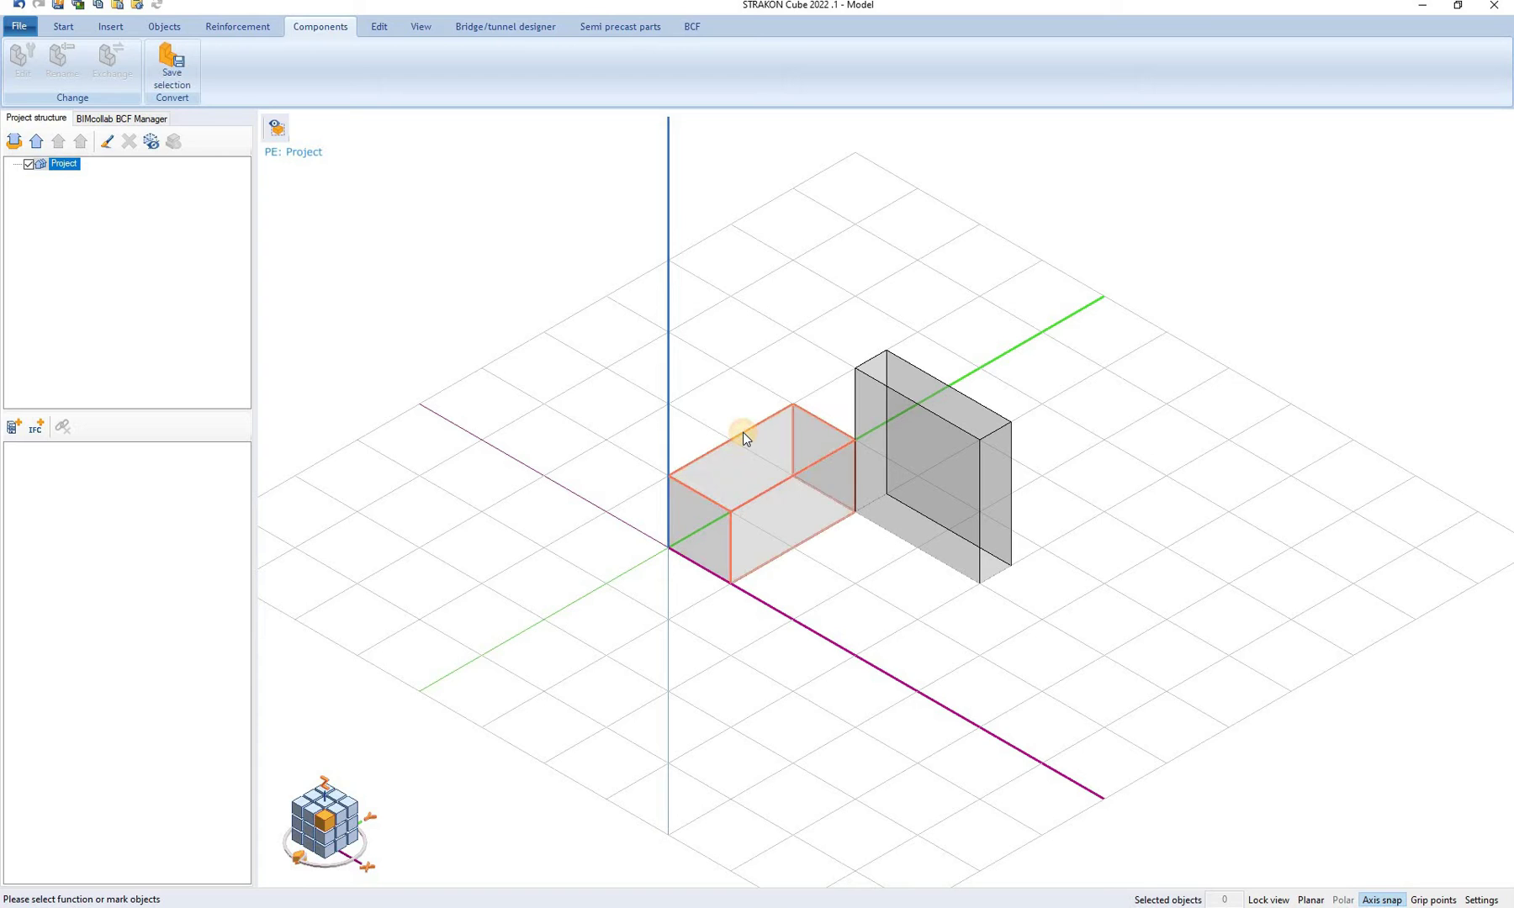
pyautogui.click(742, 434)
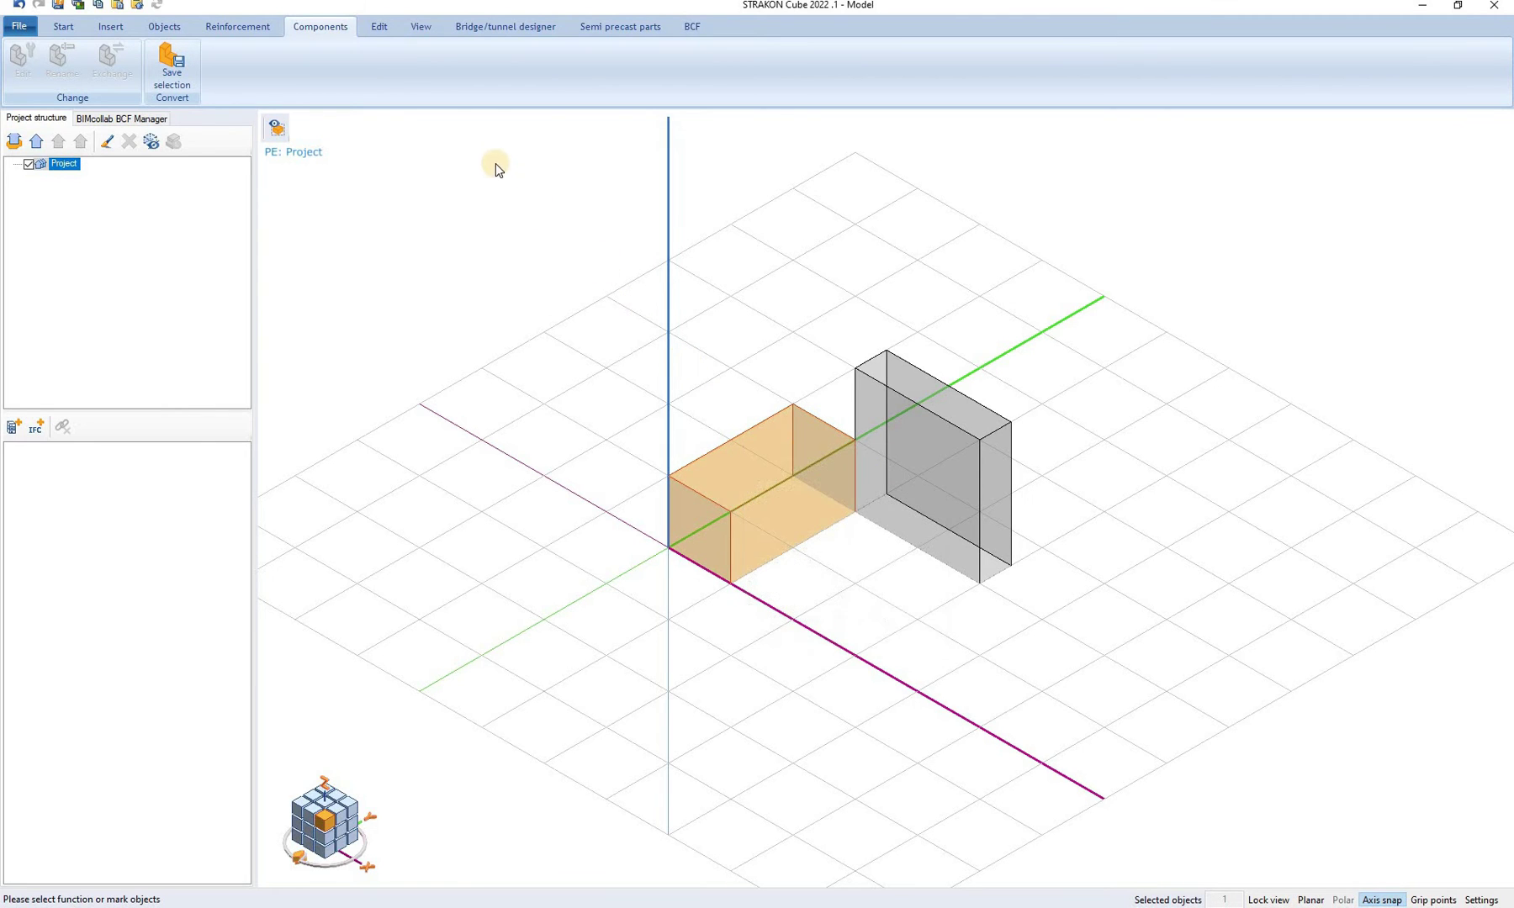
pyautogui.click(381, 29)
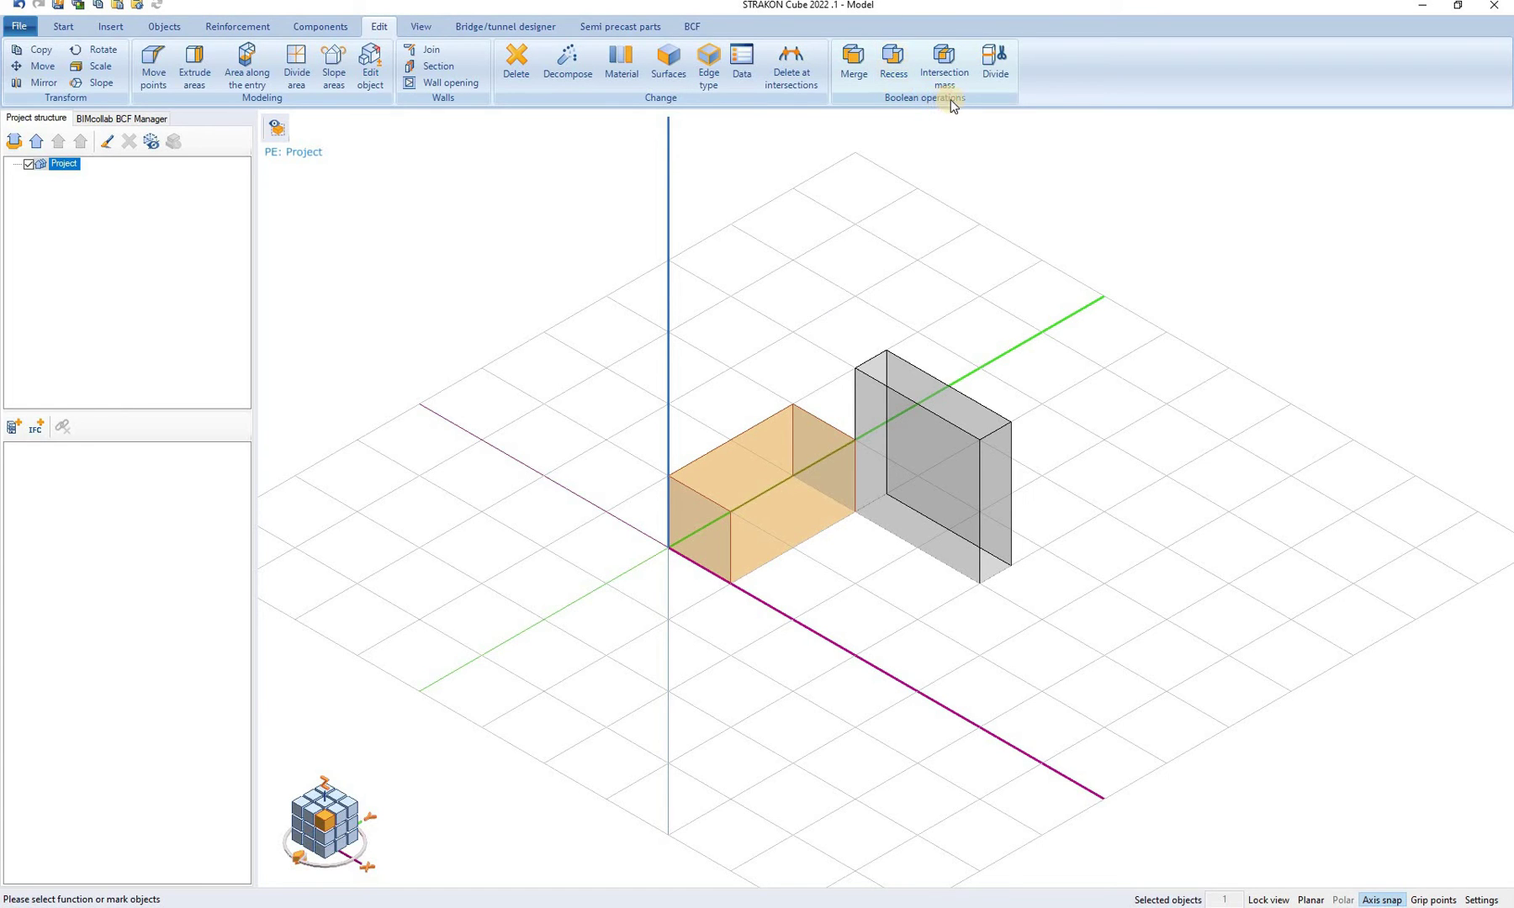
# Show the View tab with zoom, view rotation, display style and scene tools.
pyautogui.click(409, 29)
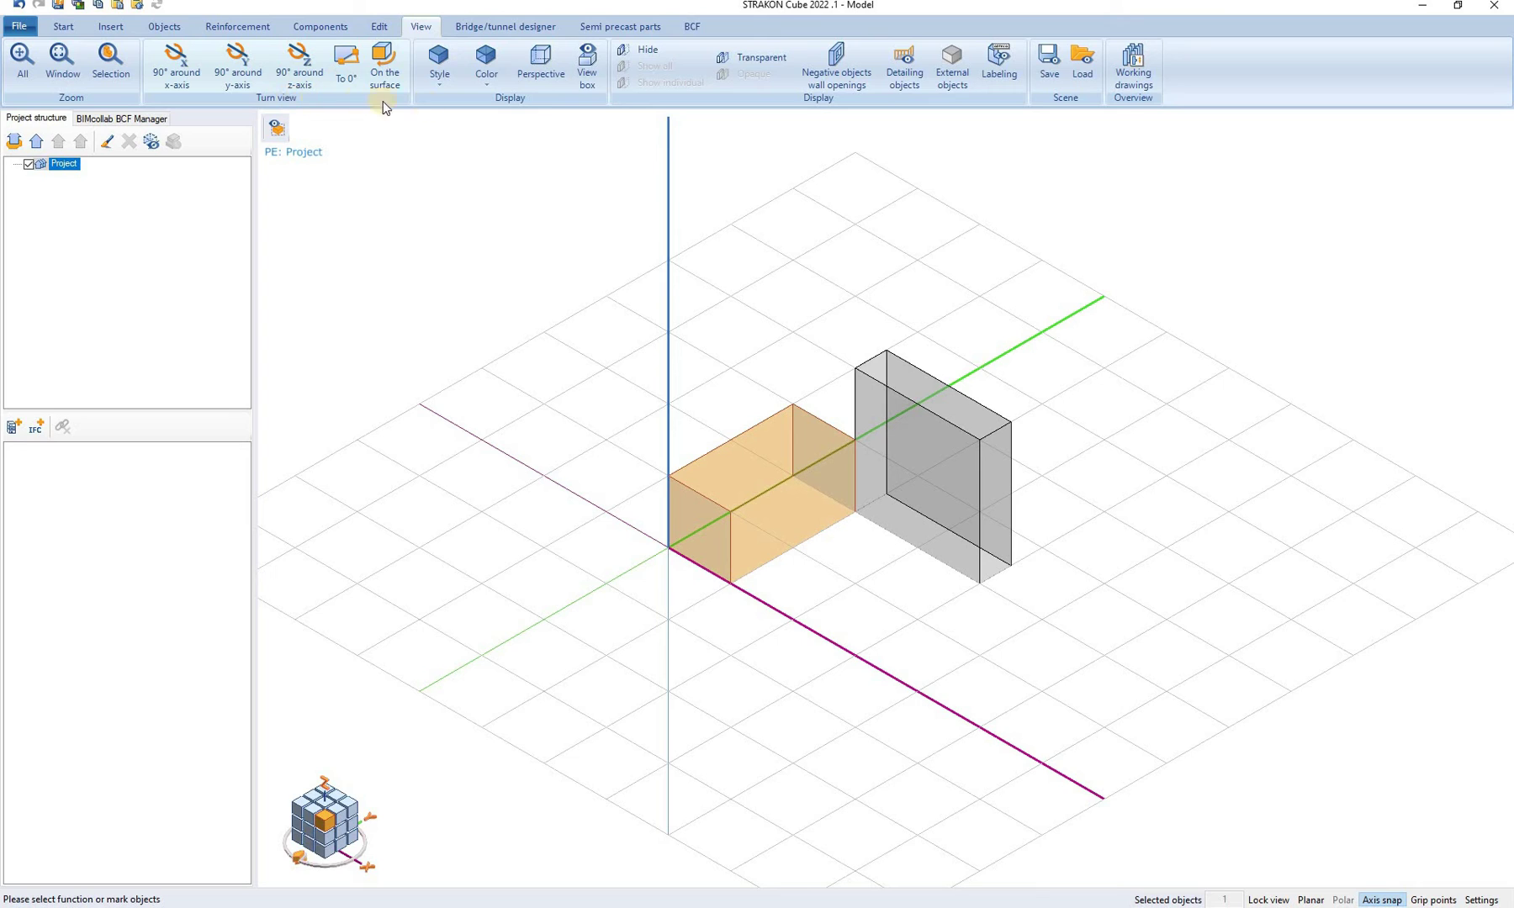
# Check the Style and Color dropdowns, then show the Bridge/tunnel designer tools.
pyautogui.click(440, 87)
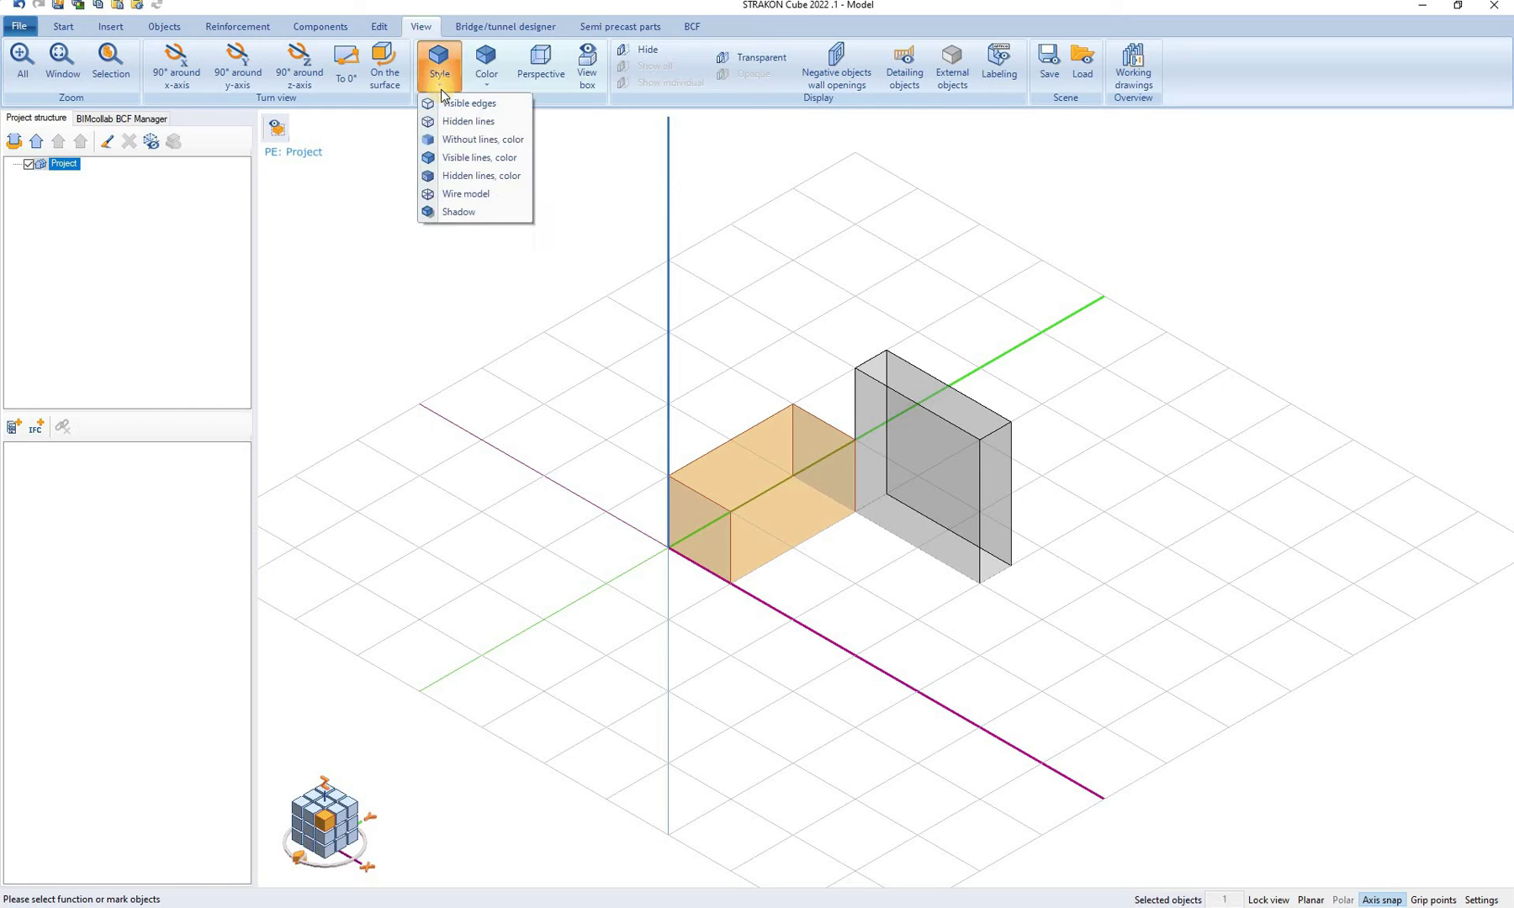
pyautogui.click(486, 83)
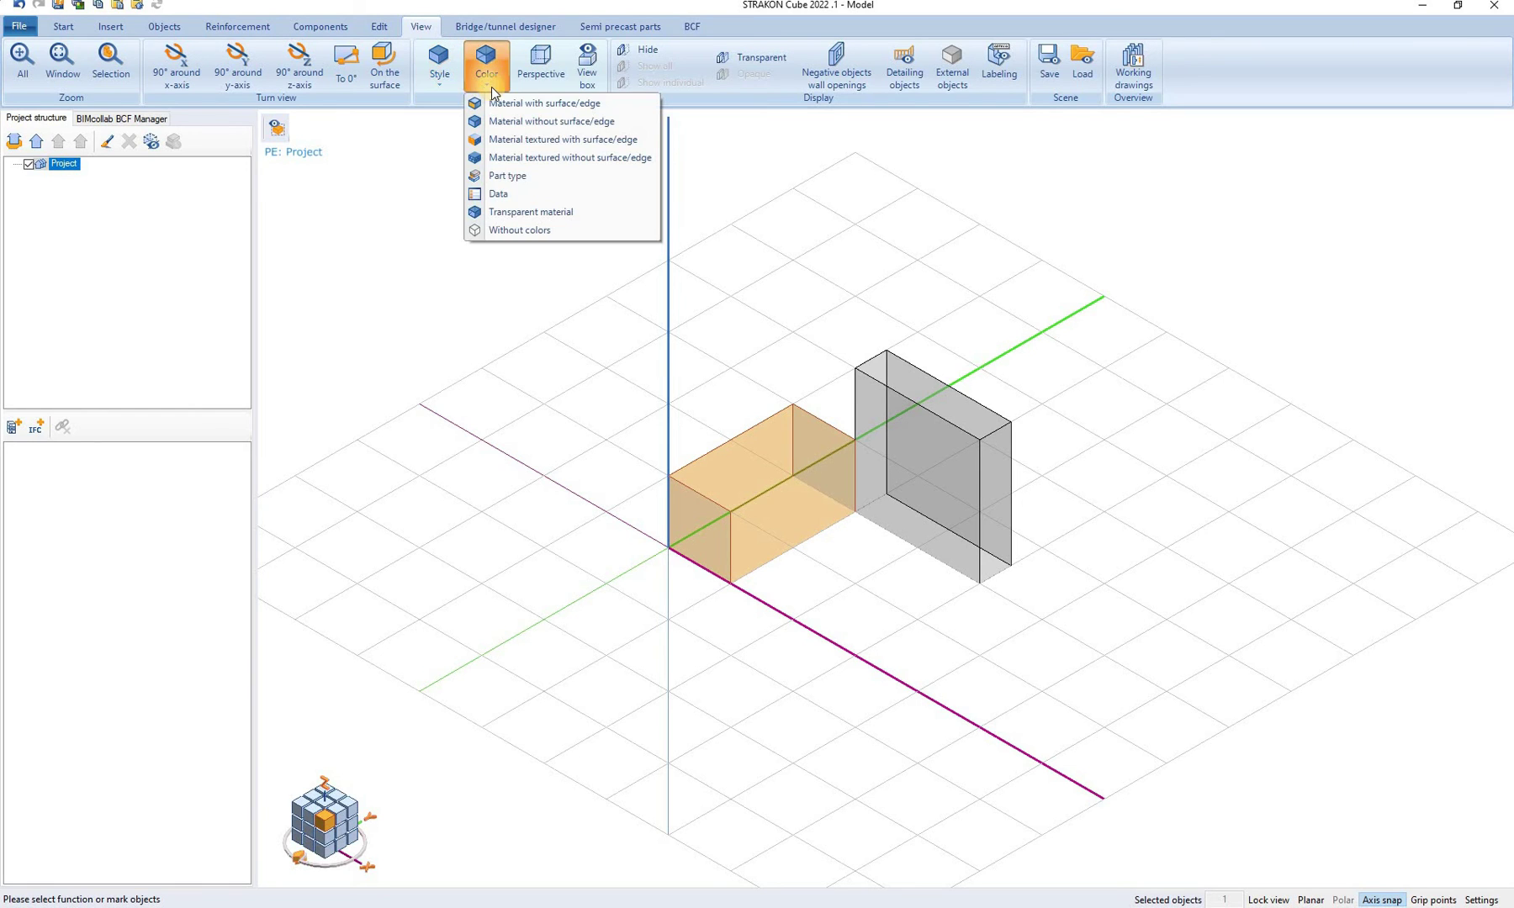
pyautogui.click(708, 97)
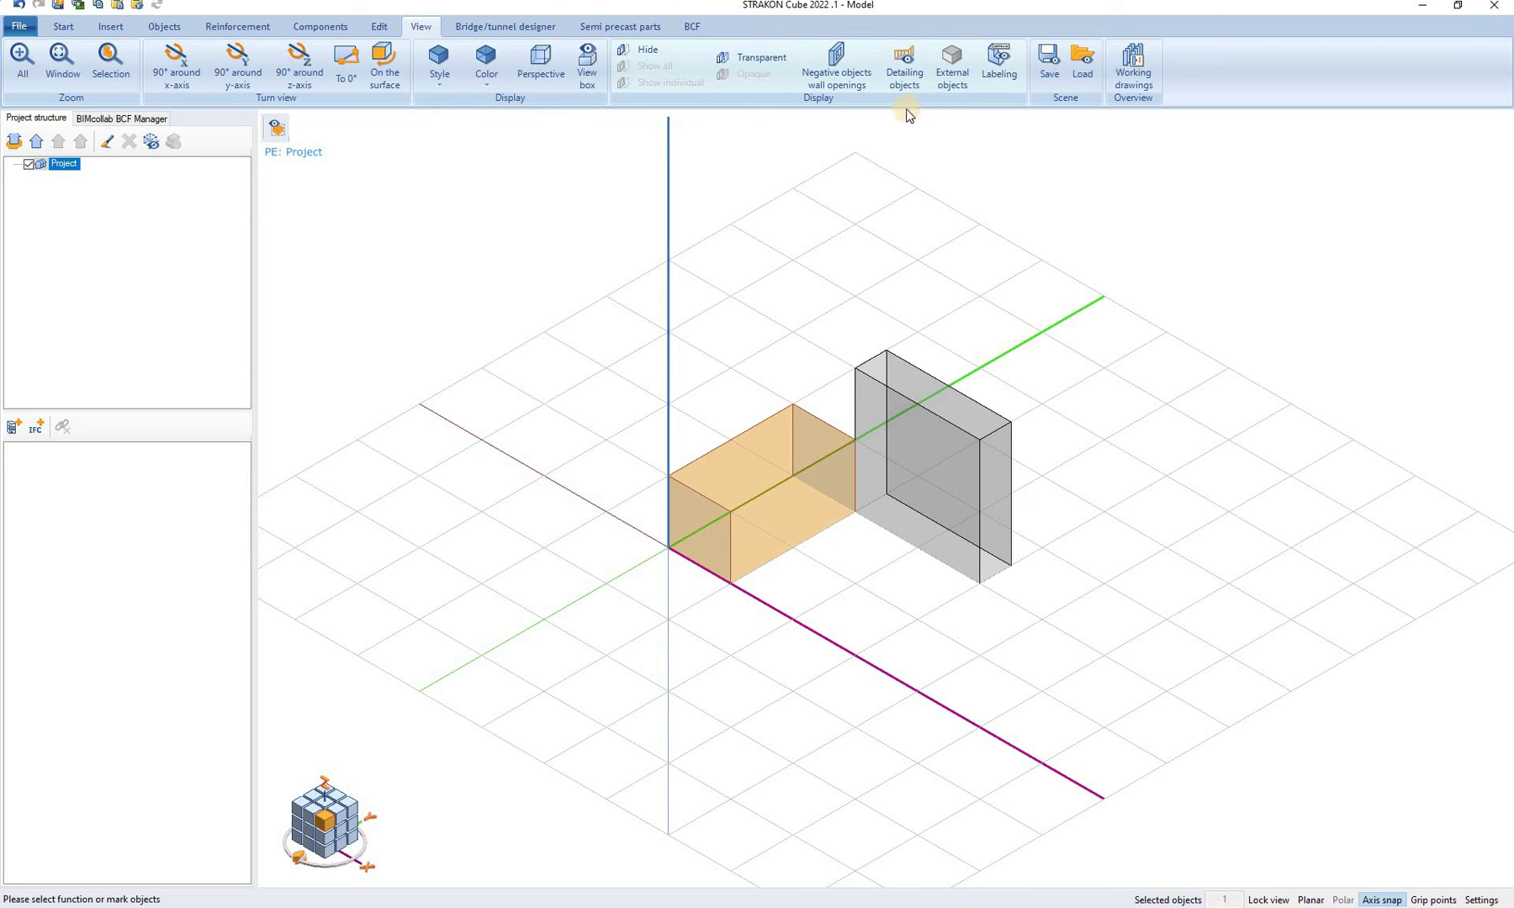
pyautogui.click(495, 29)
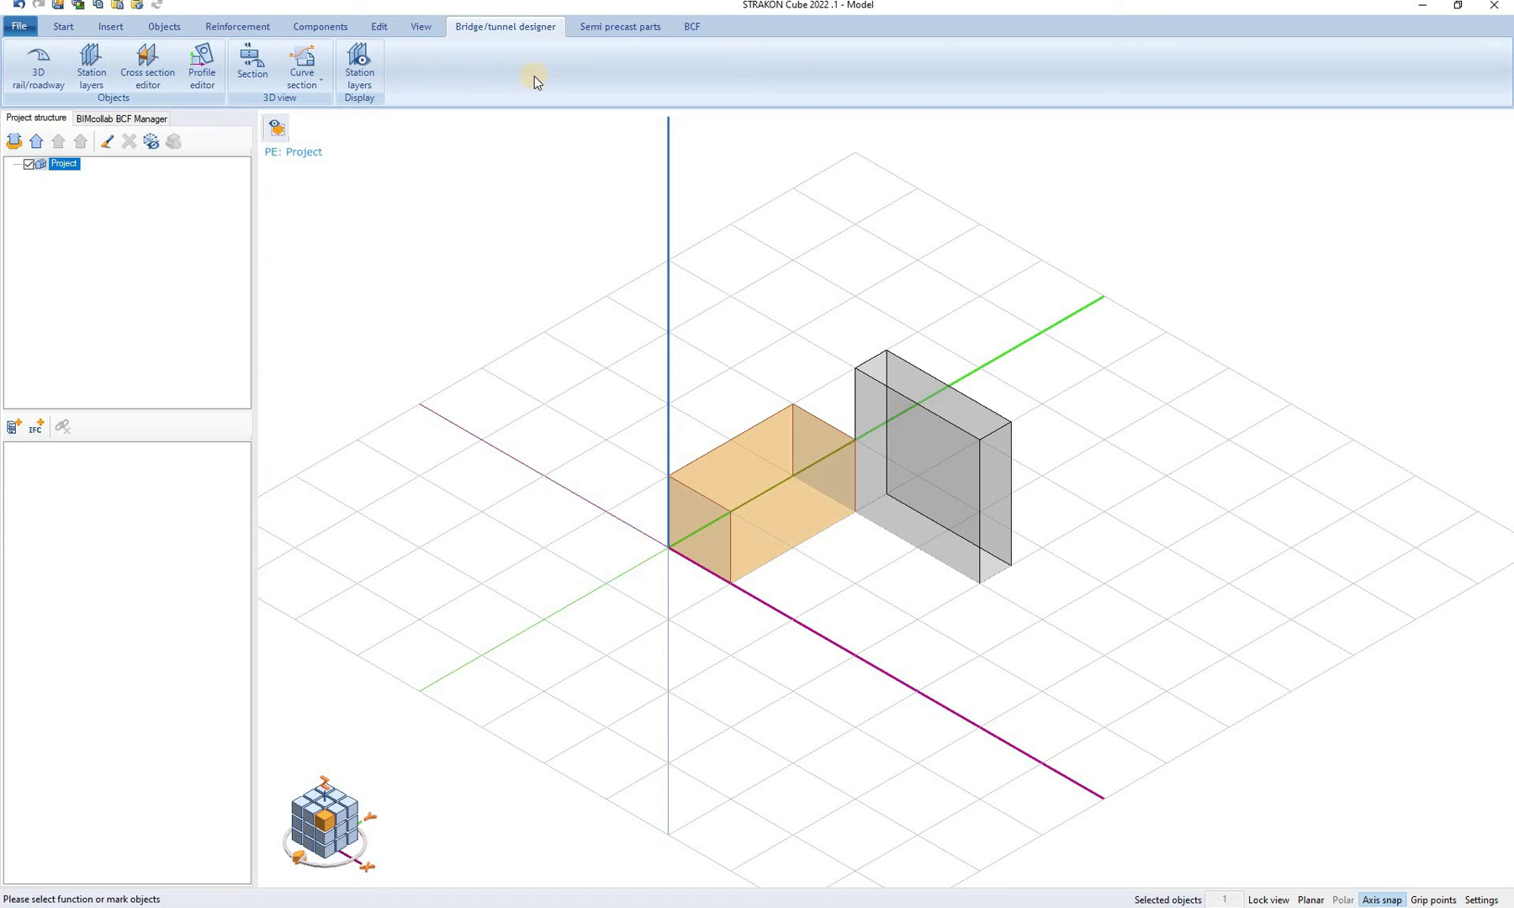
# View the Semi precast parts tools, then the BCF tools for importing, creating and exporting issues.
pyautogui.click(626, 39)
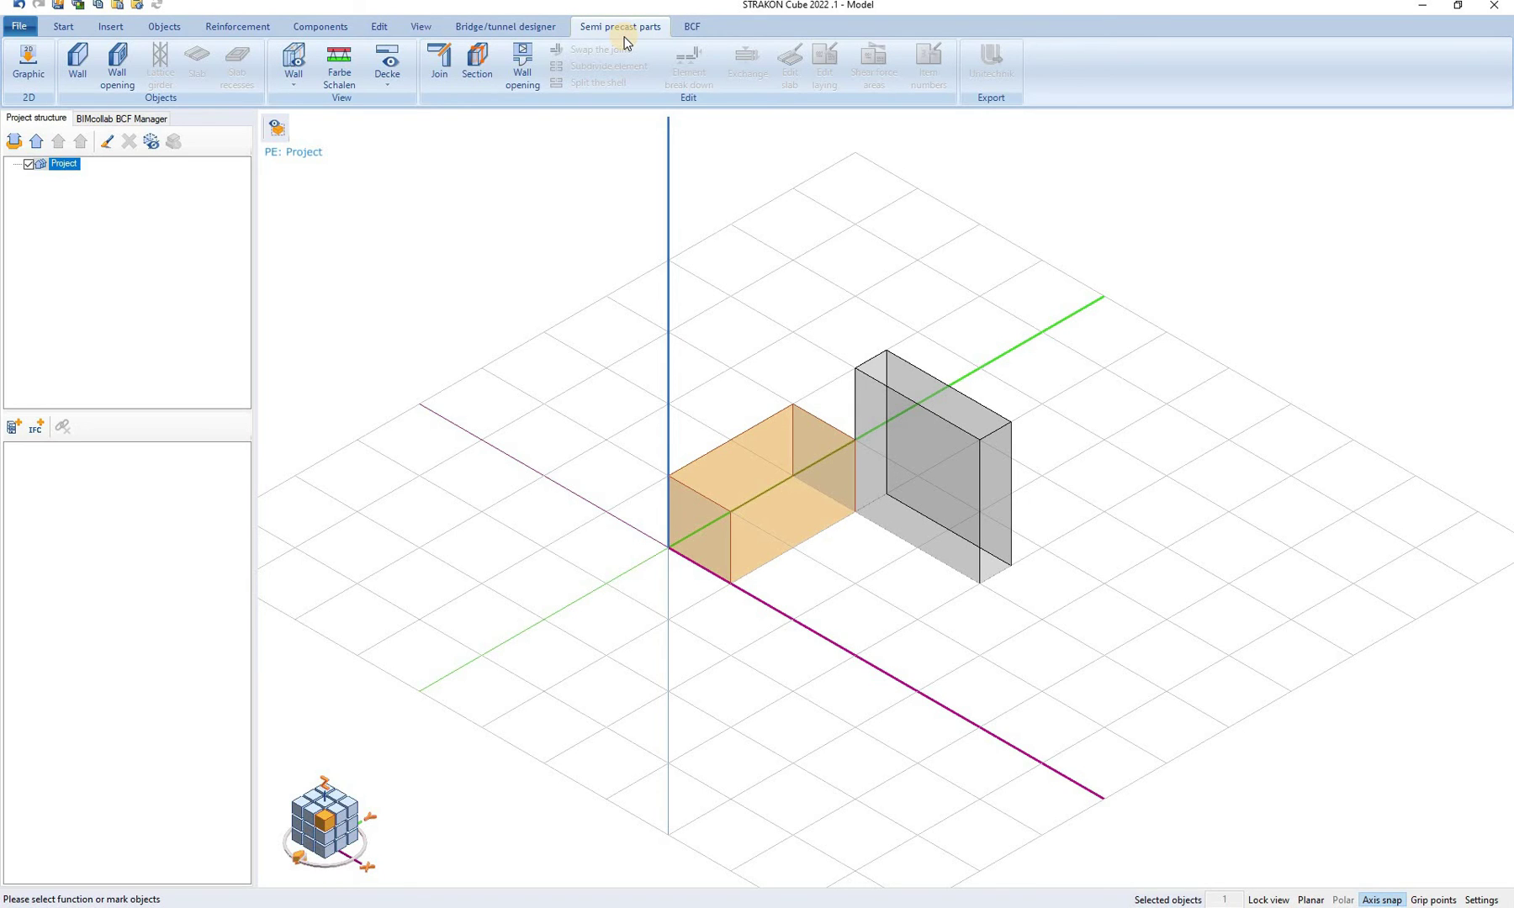
pyautogui.click(691, 30)
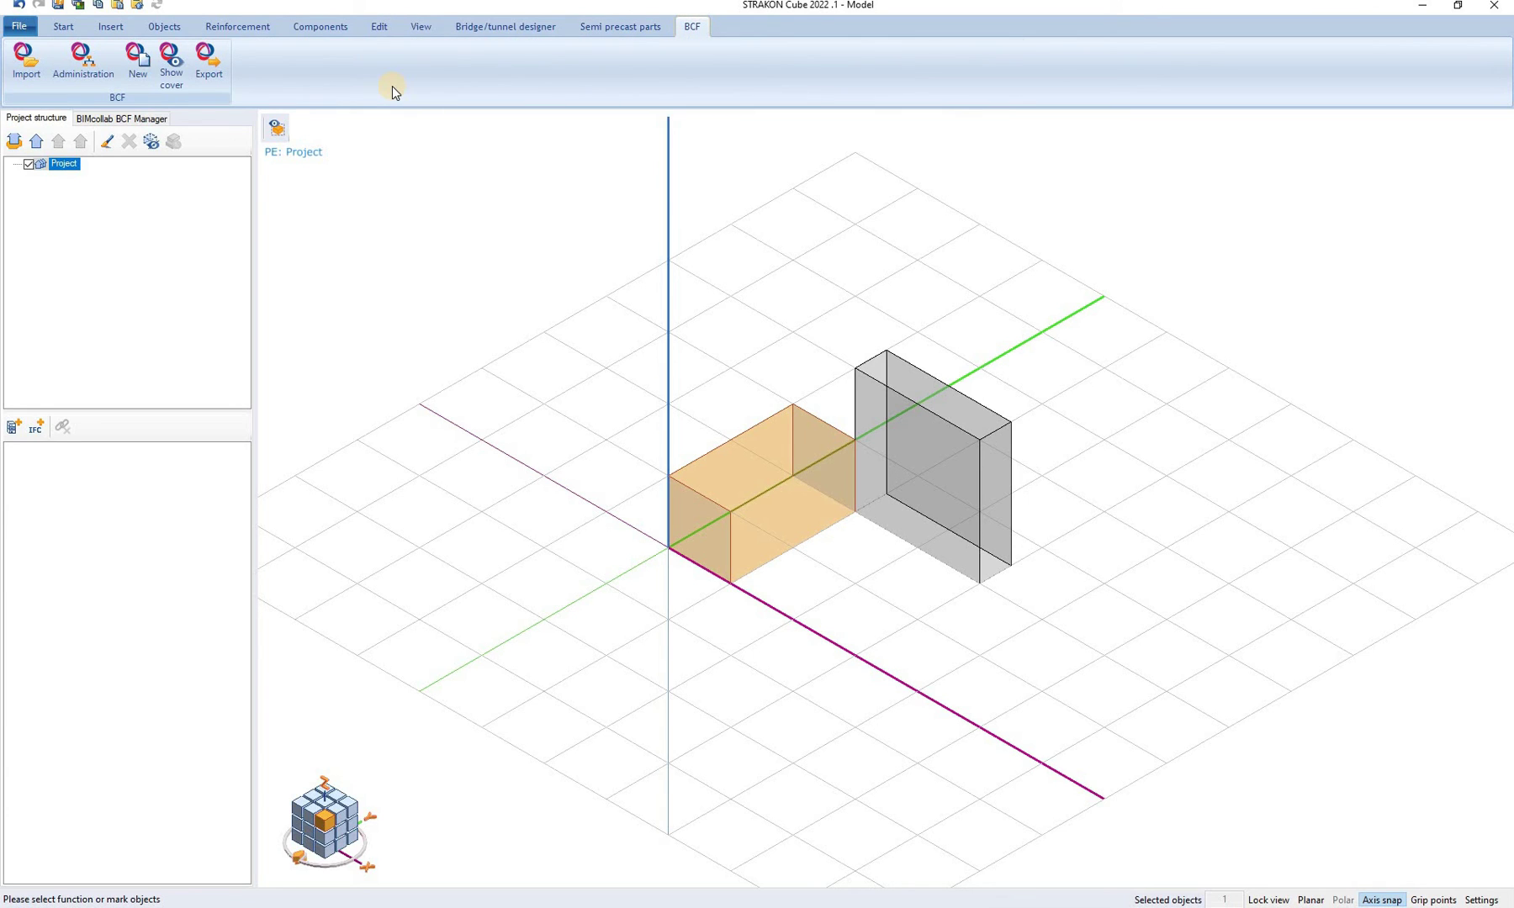